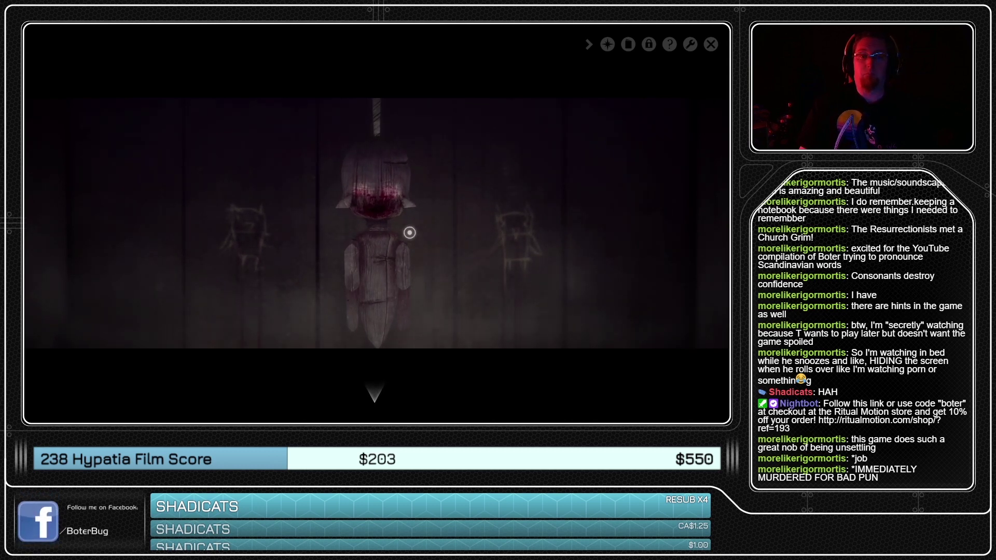
key(Down)
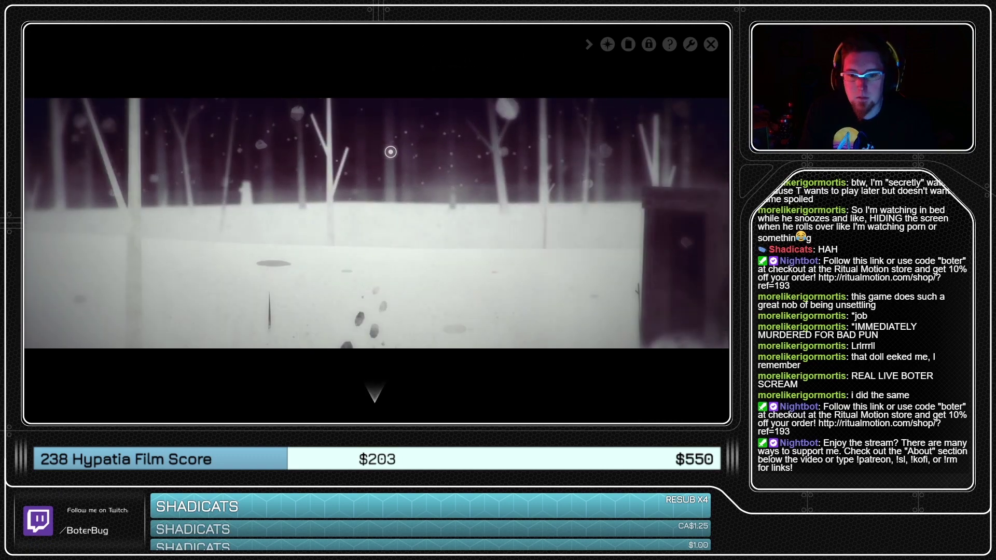
click(392, 229)
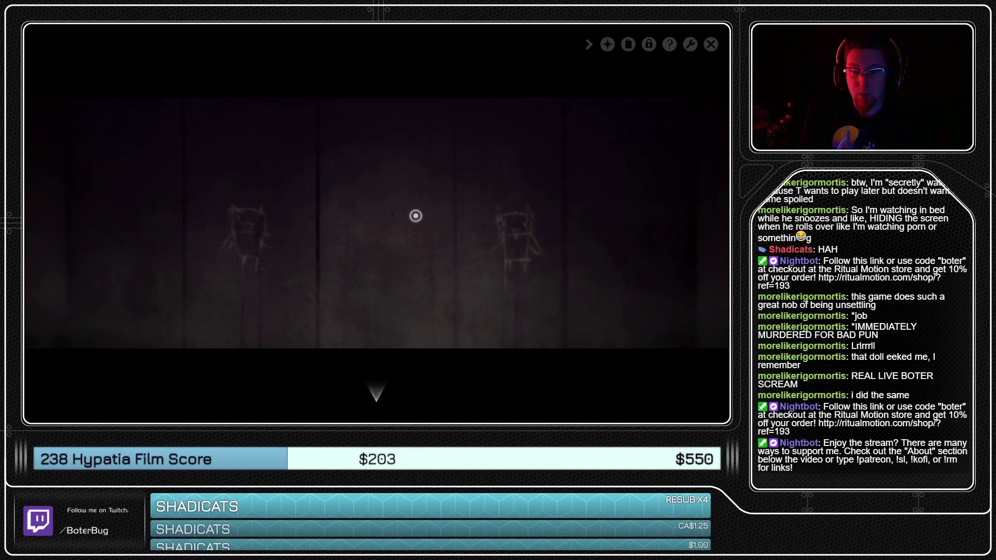
key(Down)
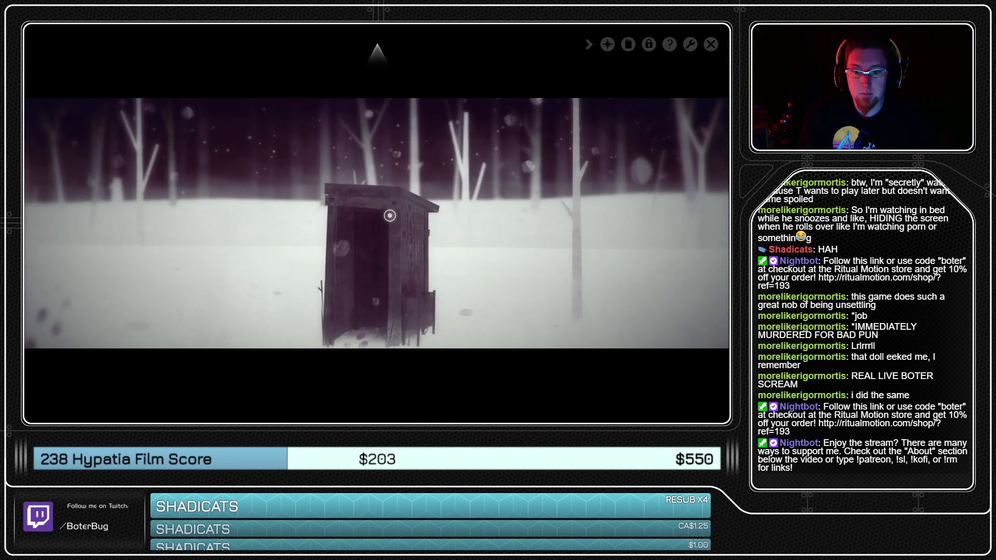
click(375, 269)
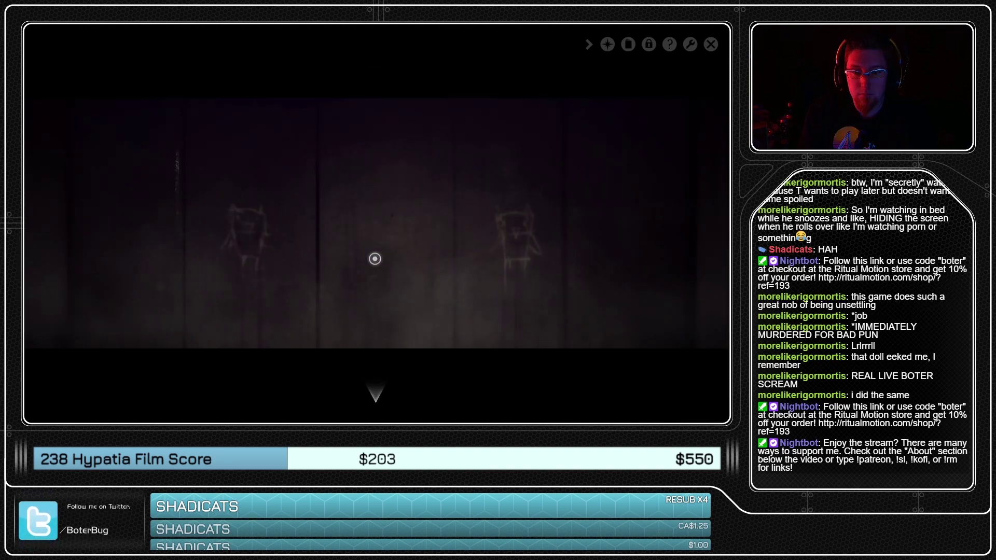
key(Down)
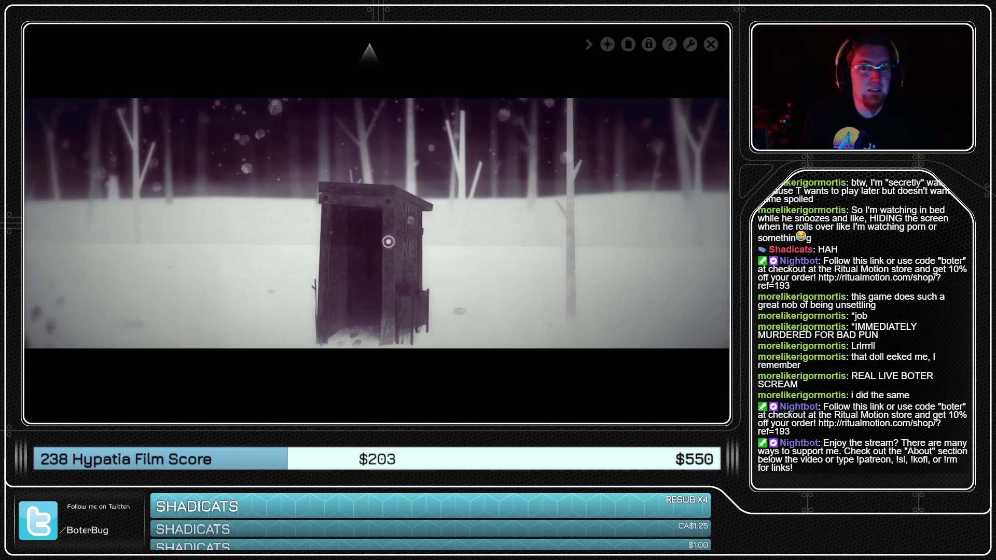
key(Right)
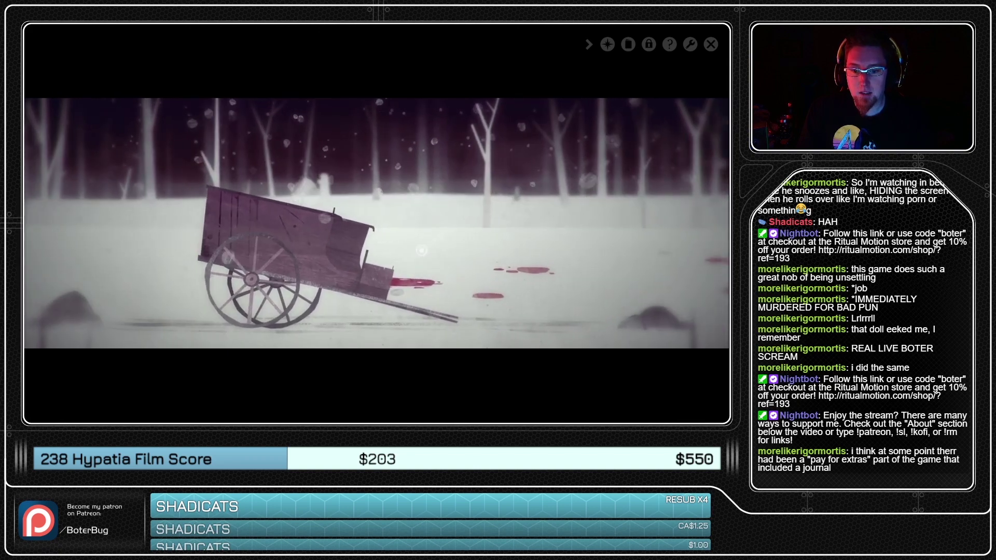
drag(400, 277, 545, 206)
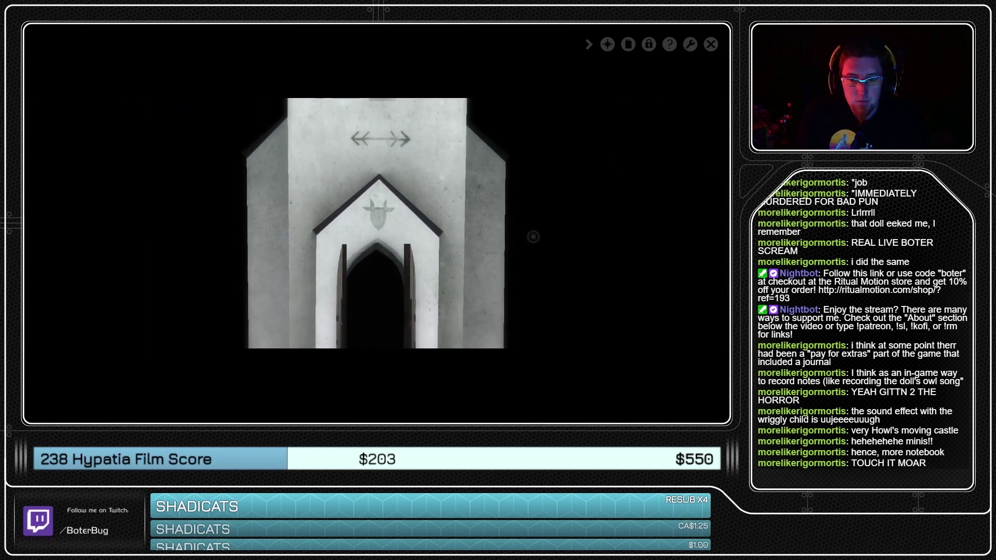
click(375, 282)
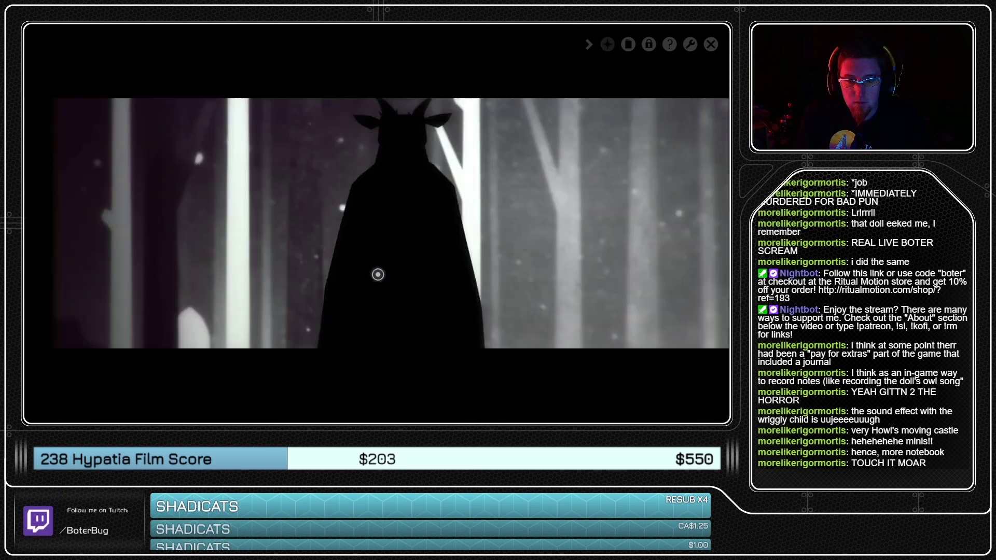